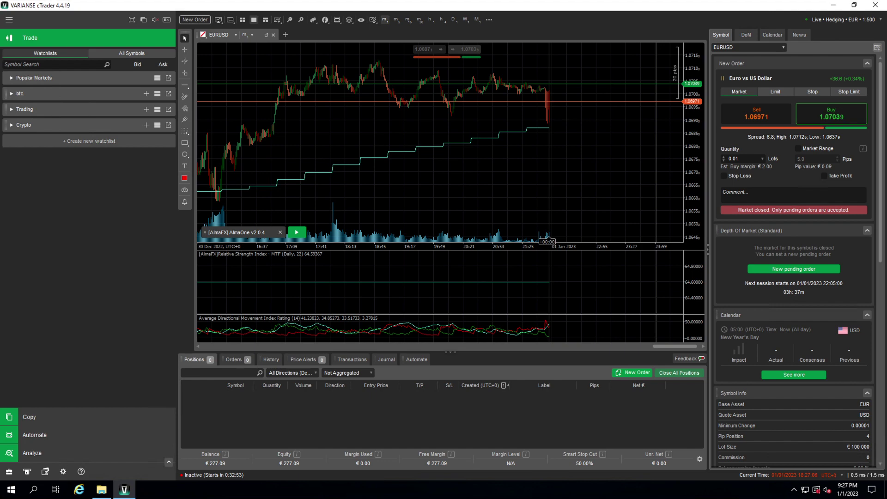
- Add a EURUSD instance of the AlmaOne v2.0.5 cBot from the Automate section
left_click(834, 5)
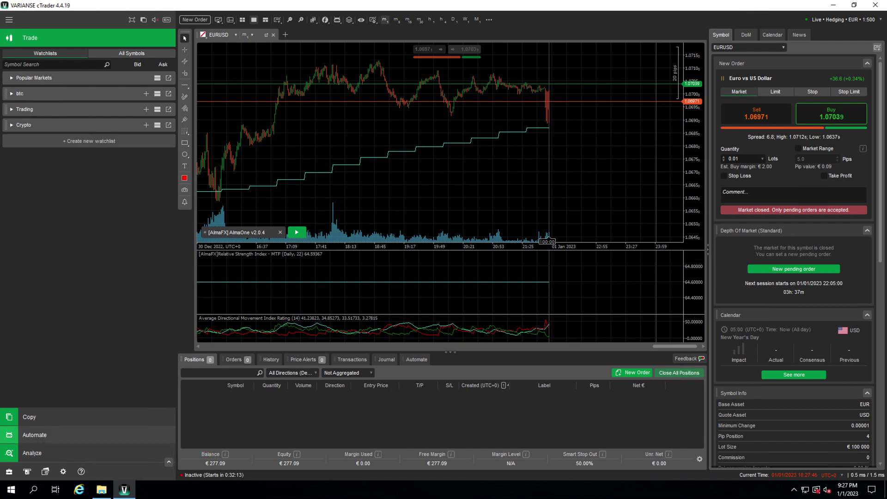
left_click(34, 435)
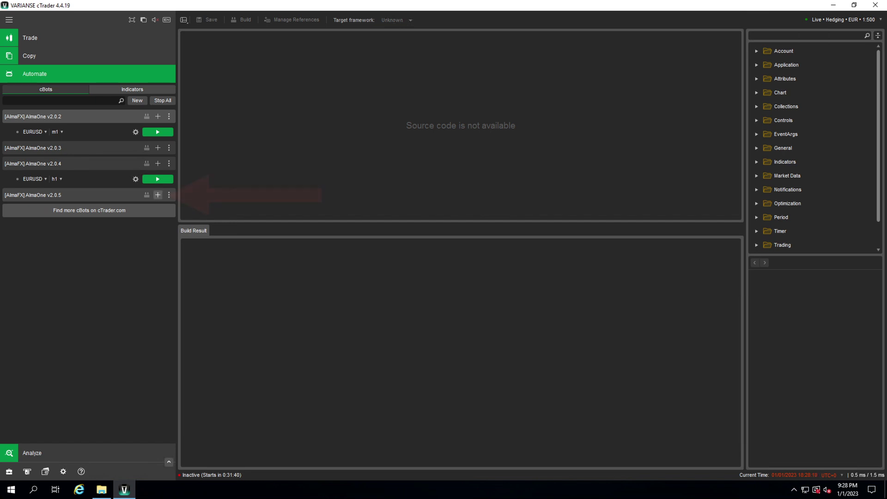
left_click(157, 194)
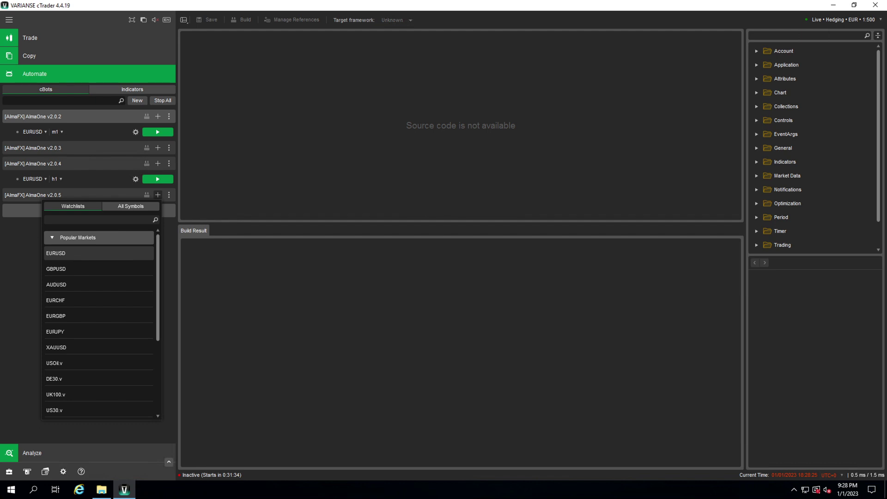
left_click(99, 253)
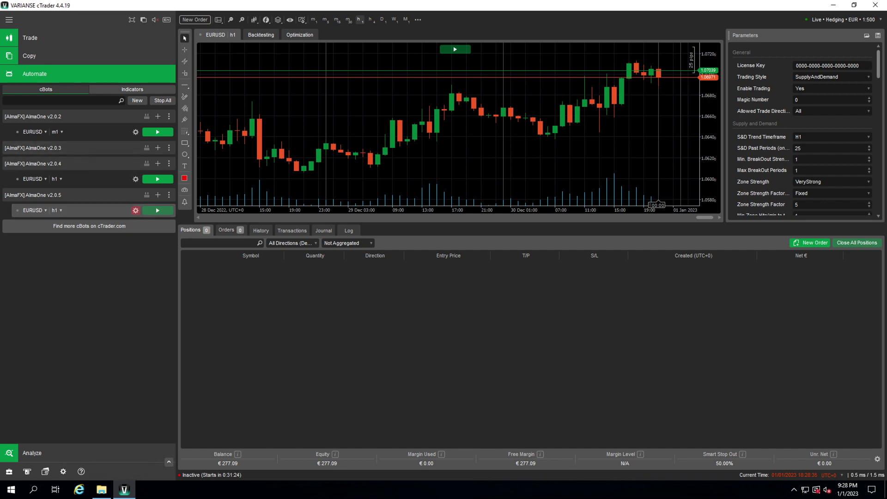
left_click(169, 194)
mouse_move(222, 221)
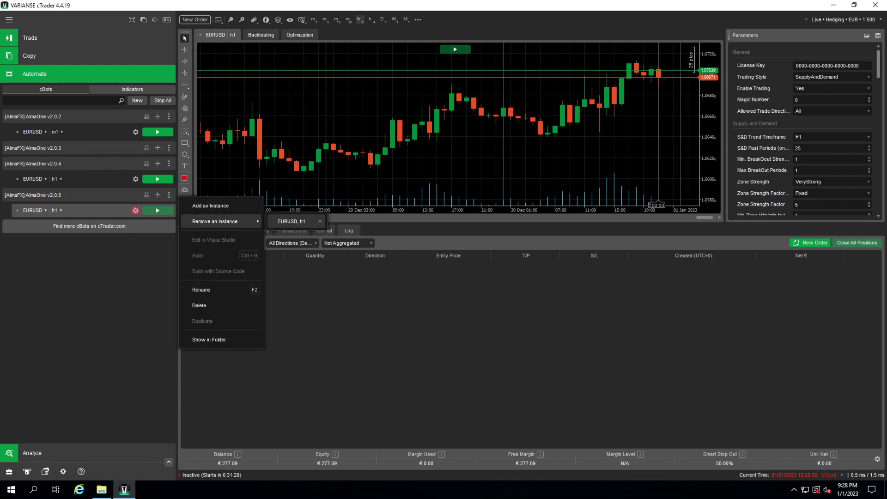
key("Escape")
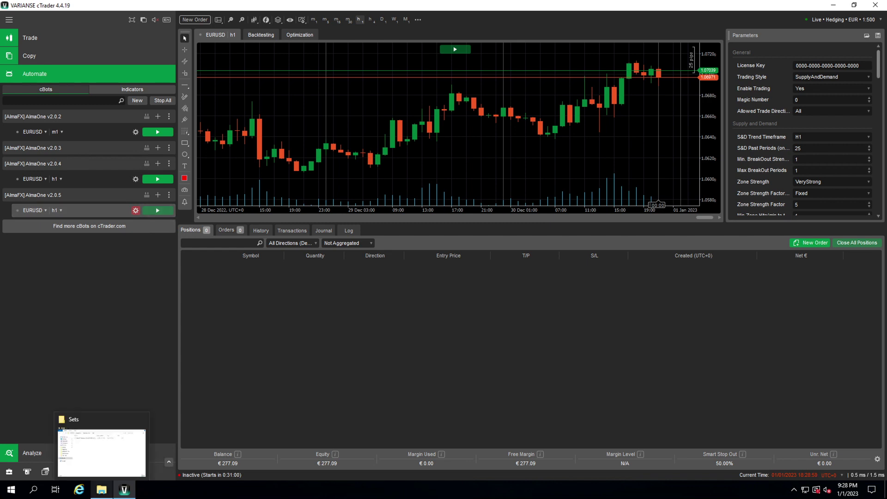
left_click(101, 490)
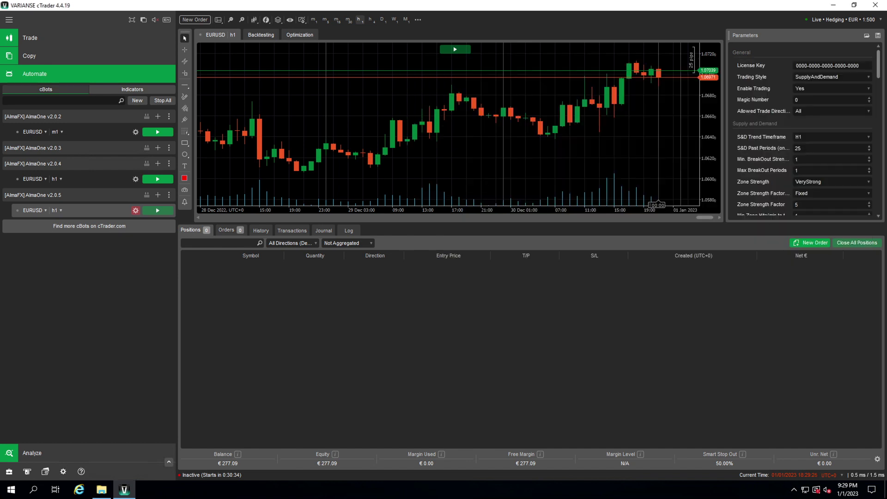
key("alt+Tab")
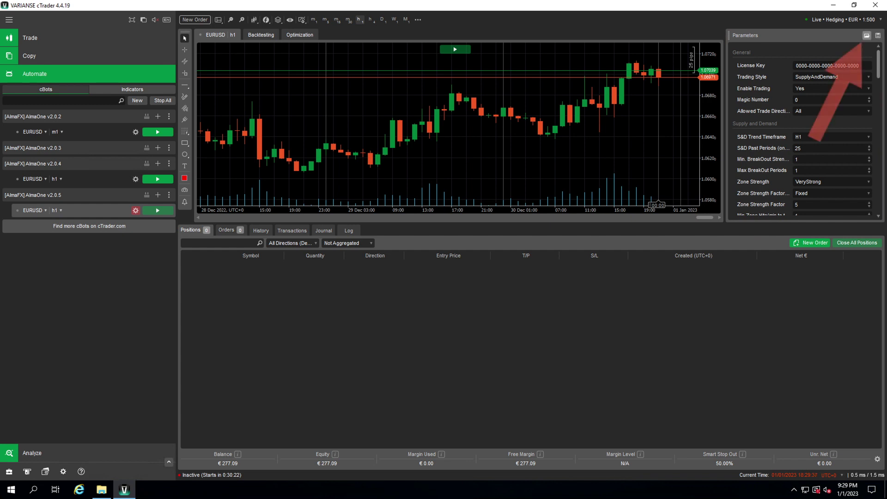
- Load the saved EURUSD m1 .cbotset parameter file into the AlmaOne v2.0.5 instance
left_click(867, 36)
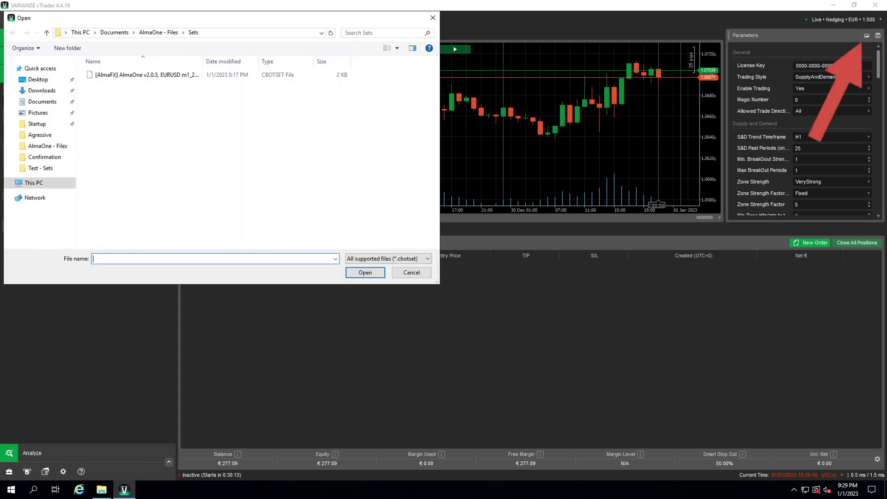
left_click(147, 75)
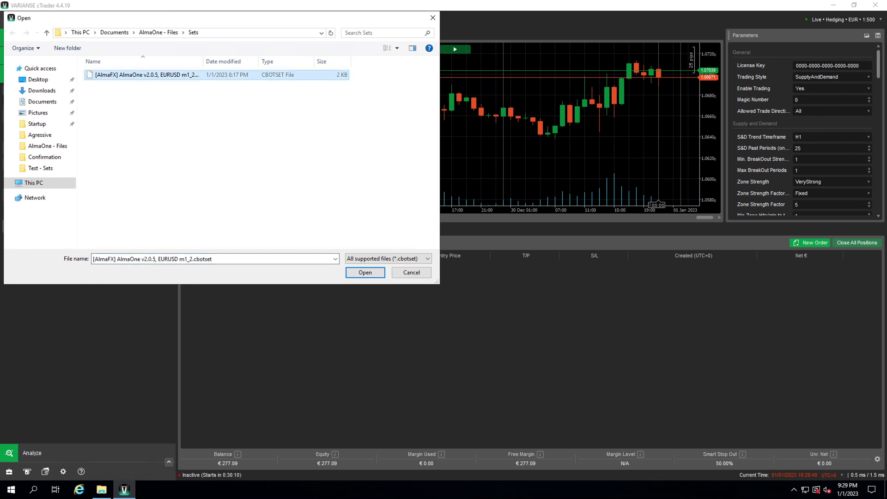
key("Return")
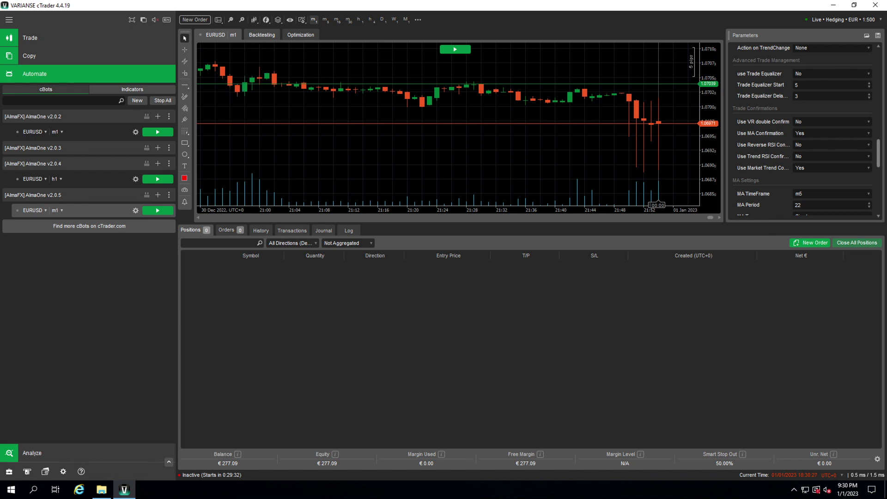
left_click(261, 35)
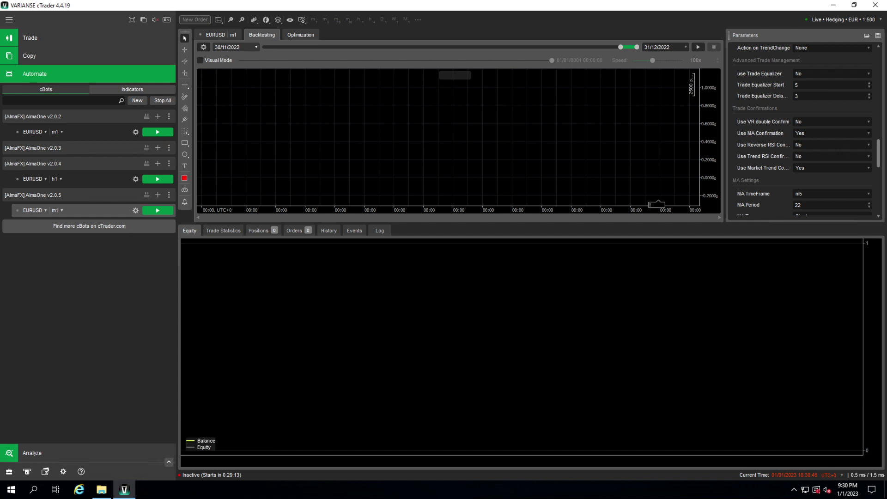
- Set the backtest start date to 1 September 2022, ending 31/12/2022
left_click(256, 47)
left_click(222, 58)
left_click(222, 57)
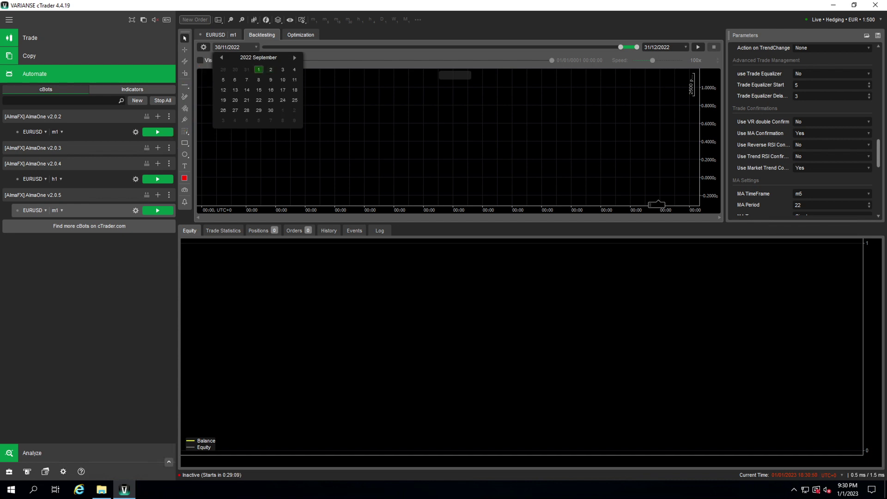
left_click(258, 69)
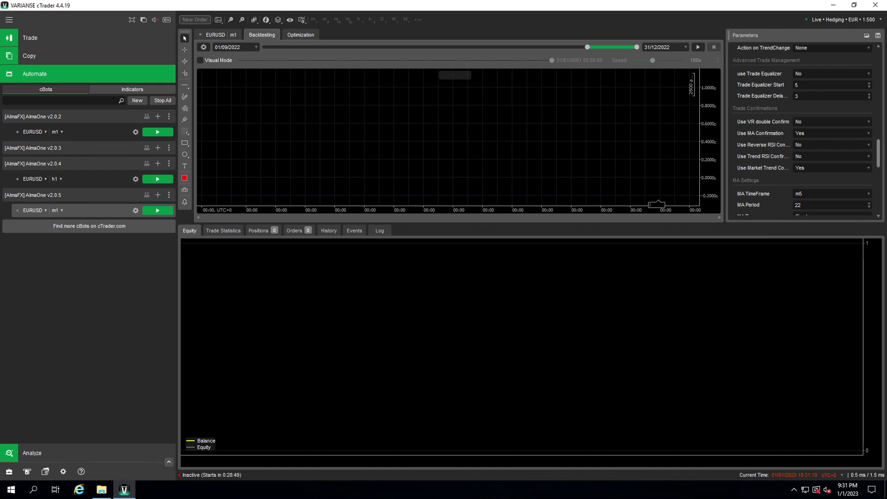
- Keep 10000 starting capital, use accurate server tick data, and start the visual backtest
left_click(203, 47)
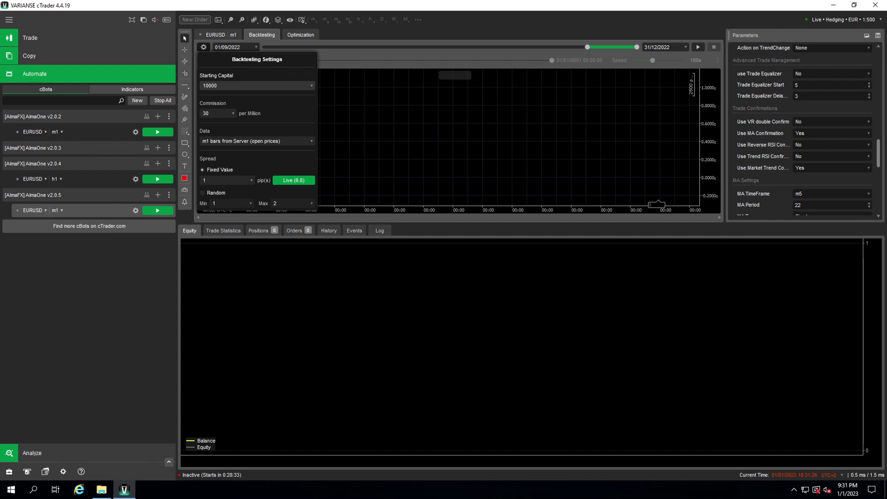
left_click(256, 86)
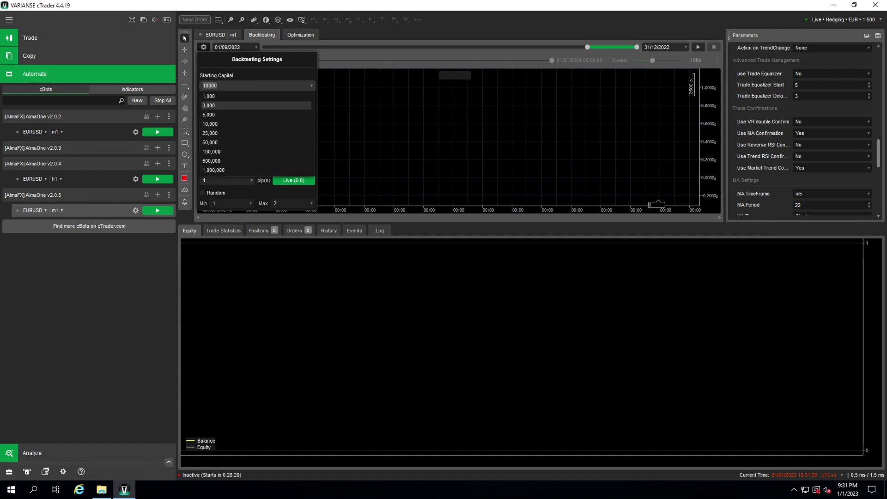
left_click(217, 112)
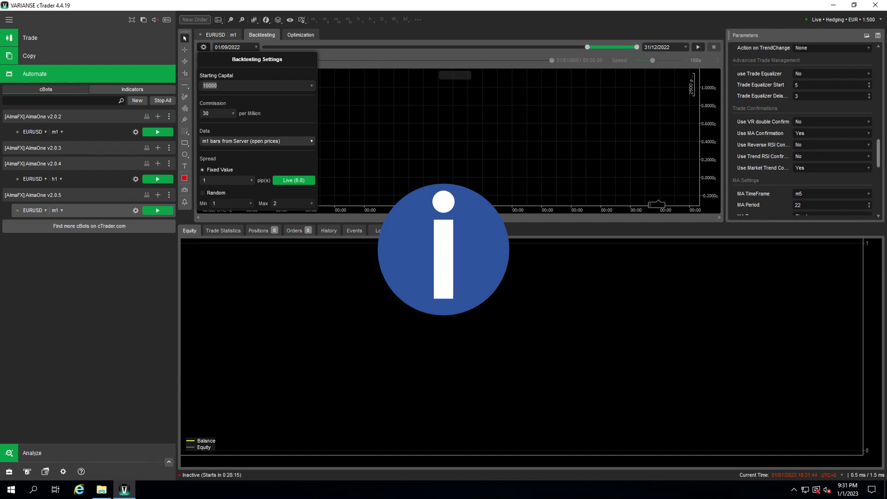
left_click(250, 141)
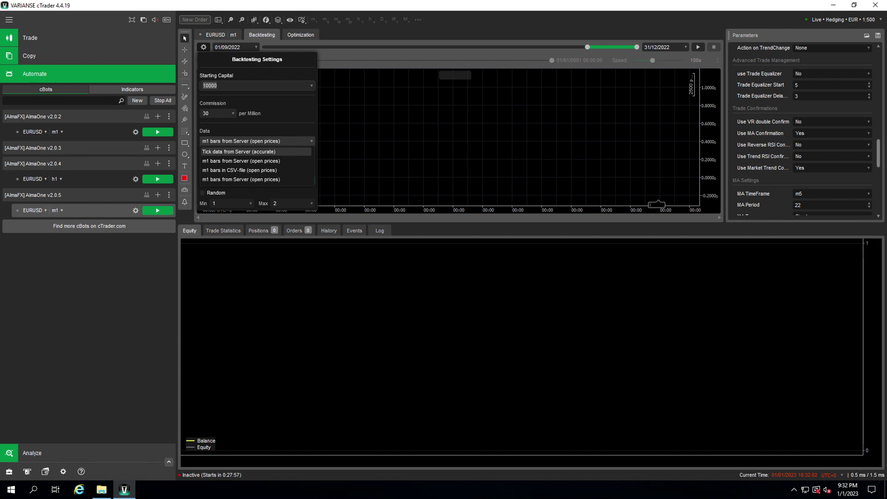
key("Down")
left_click(239, 152)
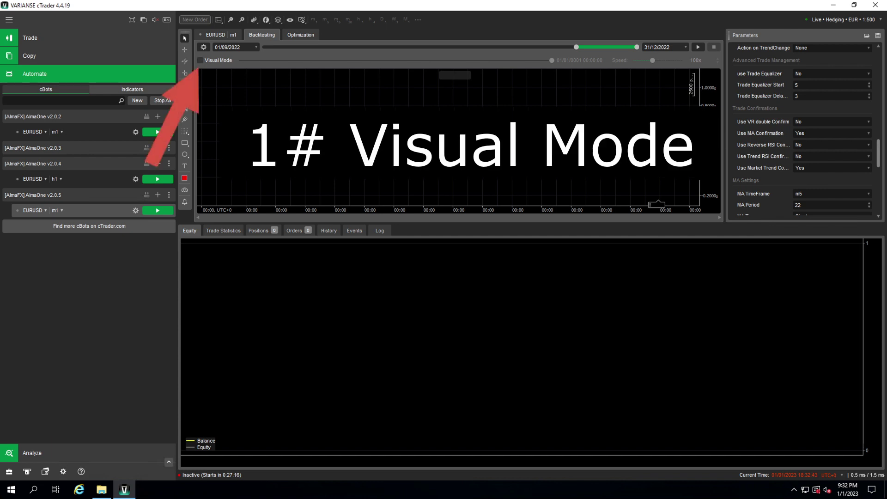
left_click(200, 60)
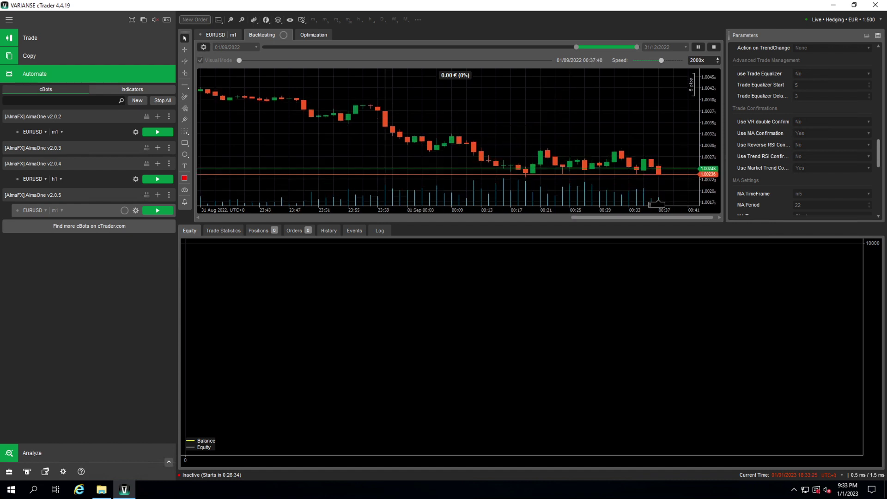
- Raise the visual backtest playback speed from 5000x to 20000x
key("Up")
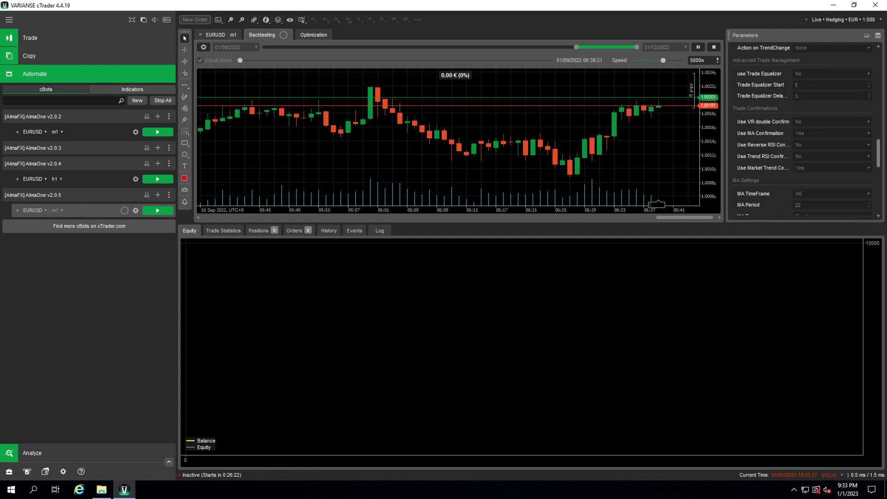
left_click_drag(671, 60, 668, 60)
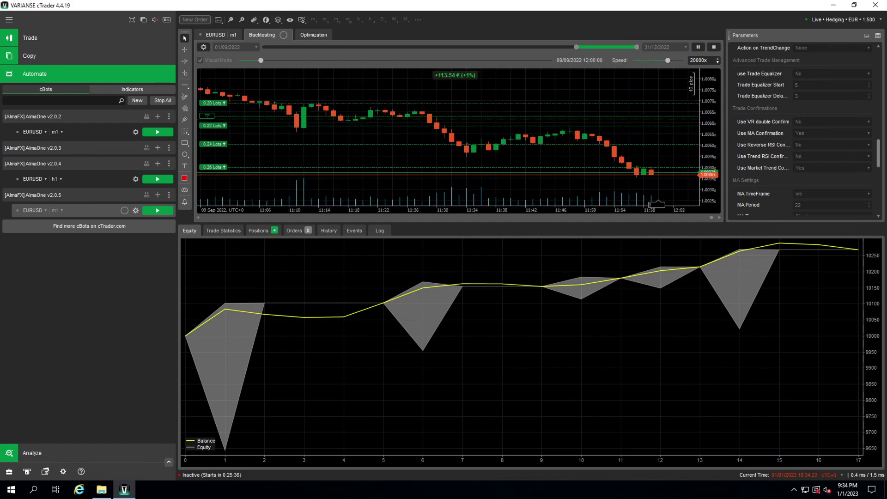
- Follow the backtest to 15 Sep 2022, reading balance values off the equity chart
mouse_move(463, 283)
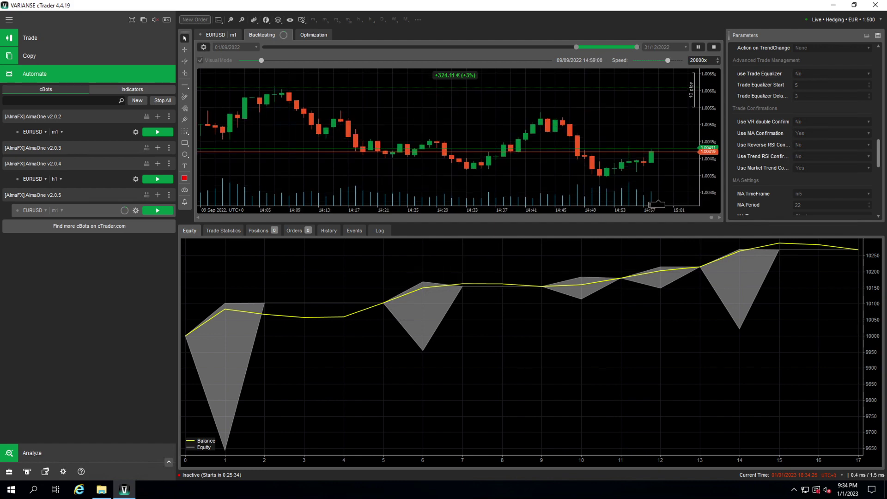
mouse_move(217, 320)
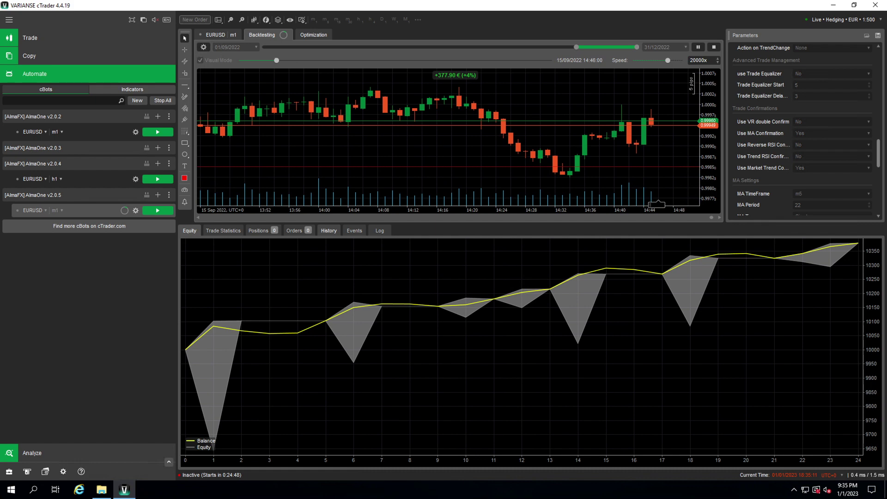
left_click(329, 230)
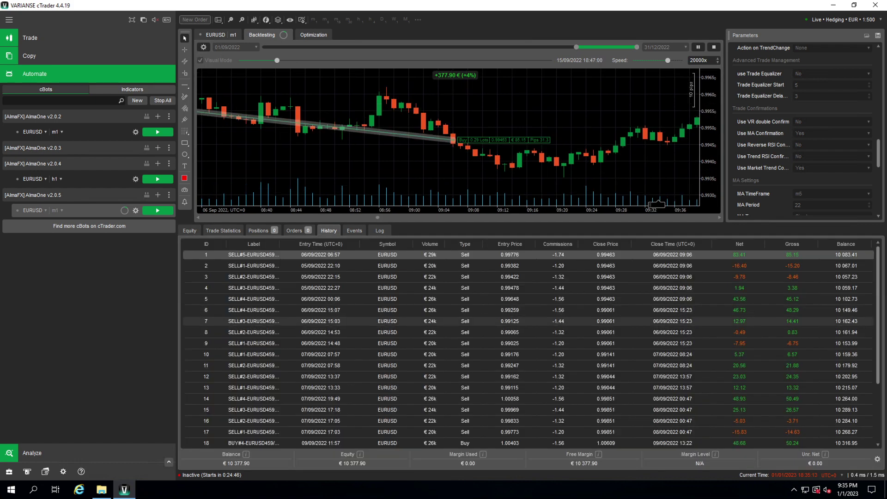
- Sort closed trades by Entry Time and review the Log, Orders and Positions tabs
scroll(462, 321, "down", 3)
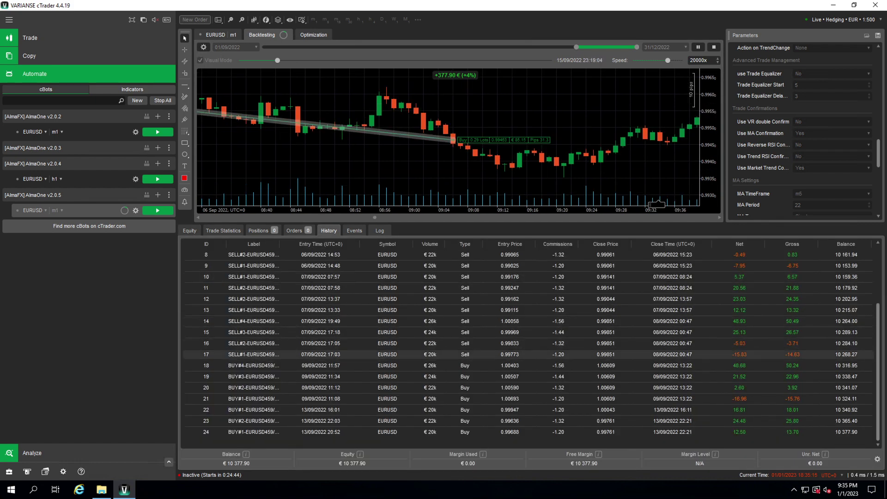
left_click(318, 244)
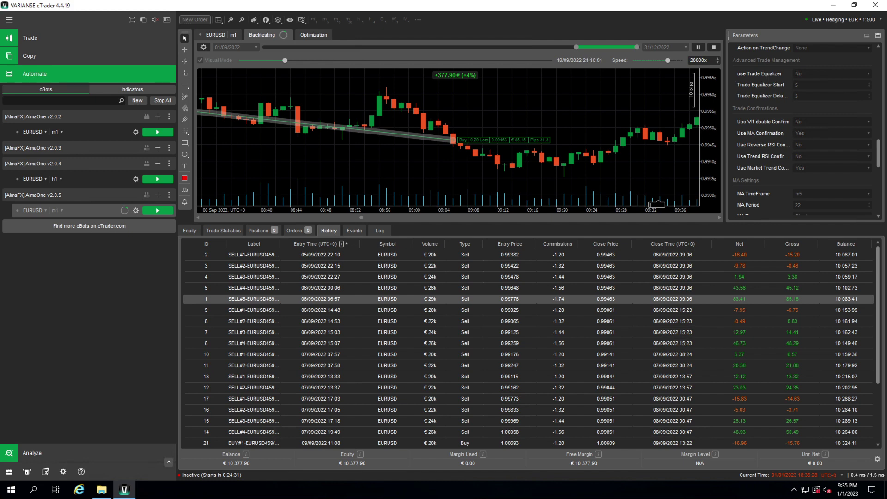
left_click(379, 230)
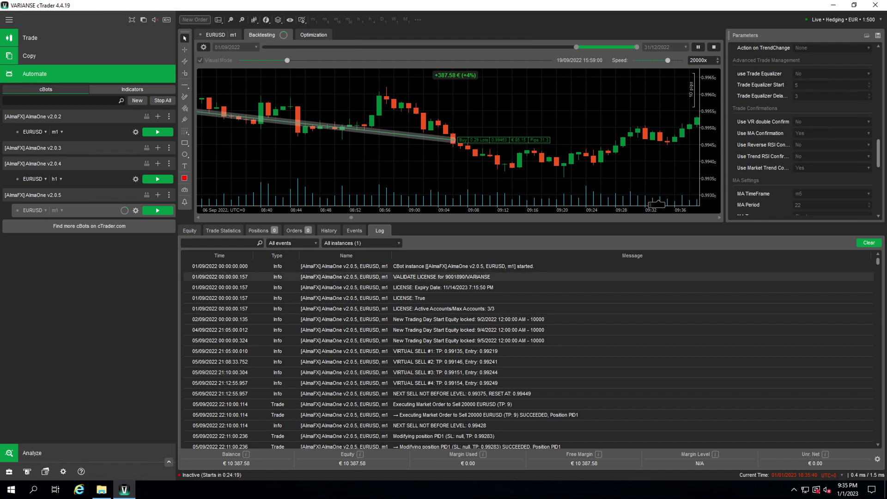
left_click(295, 231)
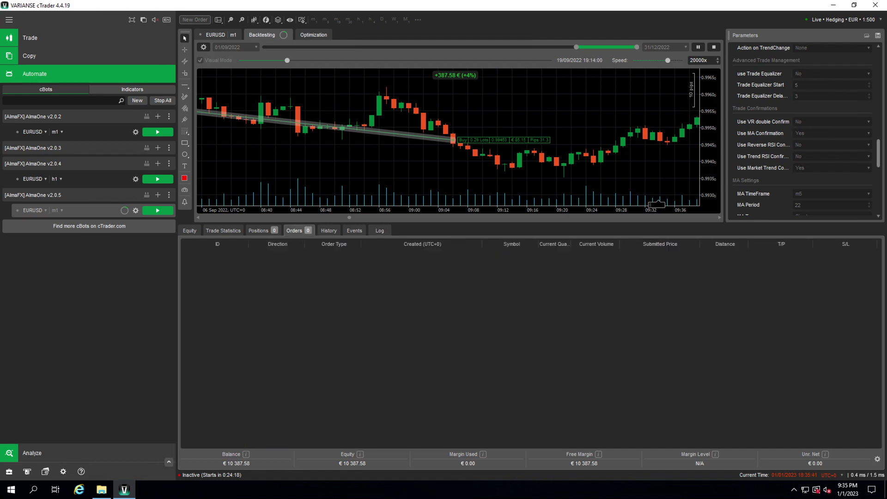
left_click(258, 230)
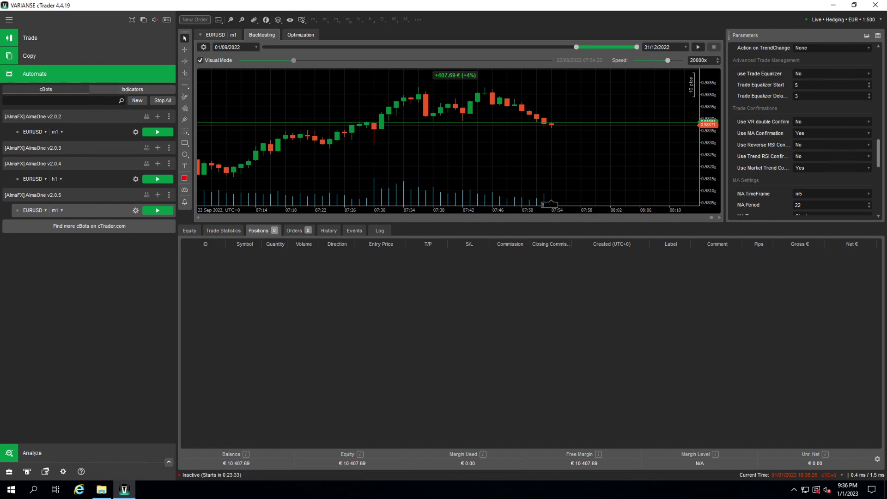
left_click(200, 60)
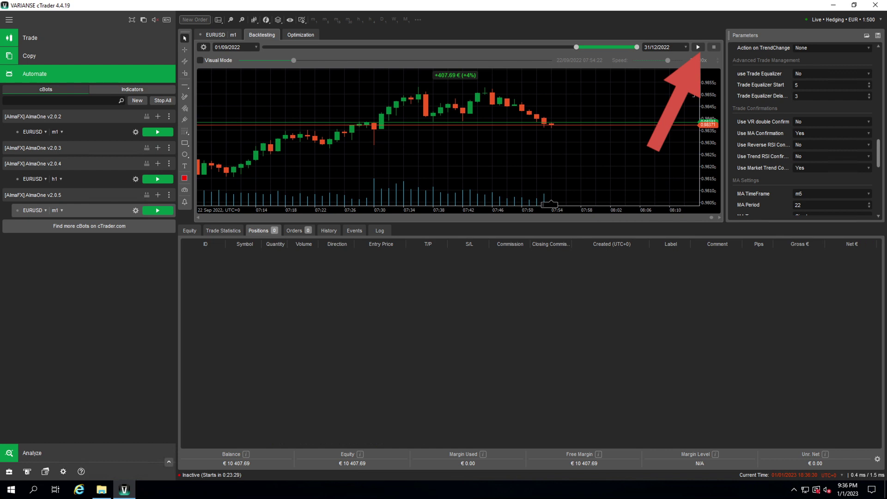
- Run the non-visual backtest to 30/12/2022, finishing at +728.94 € (+7%)
left_click(698, 47)
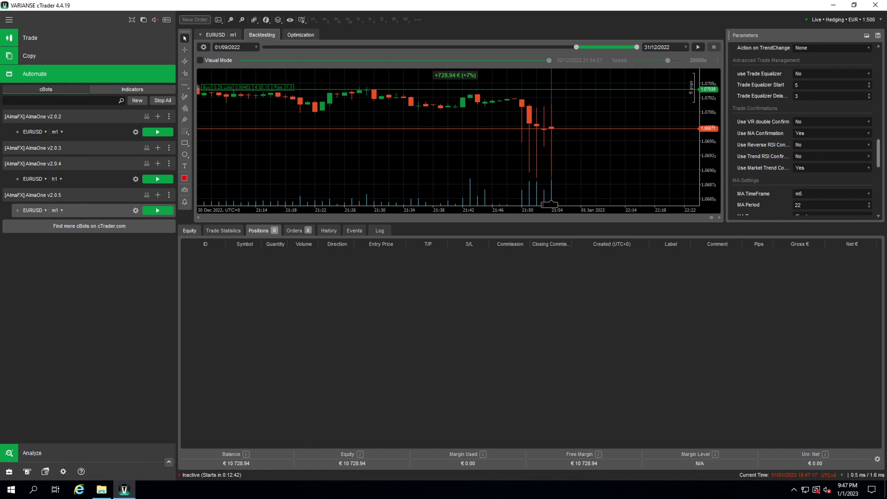
left_click(189, 230)
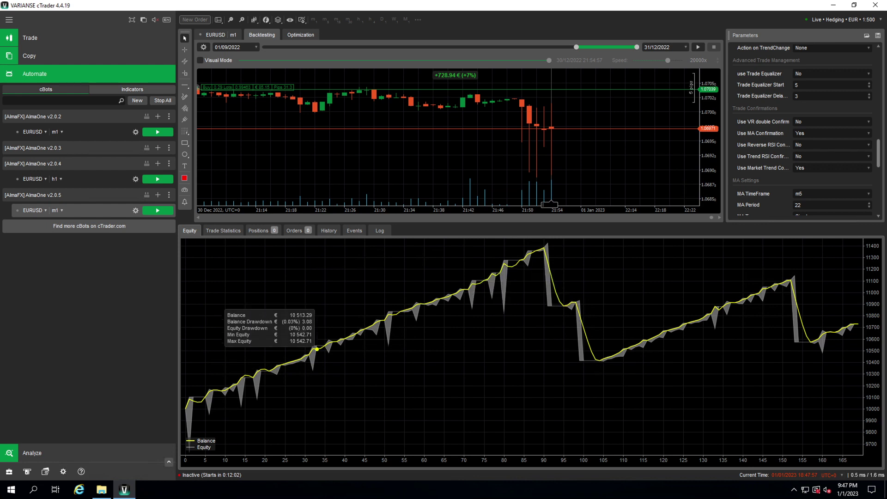
- Show the trade statistics: 168 trades, profit factor 1.43, 8.52% max drawdown
left_click(223, 231)
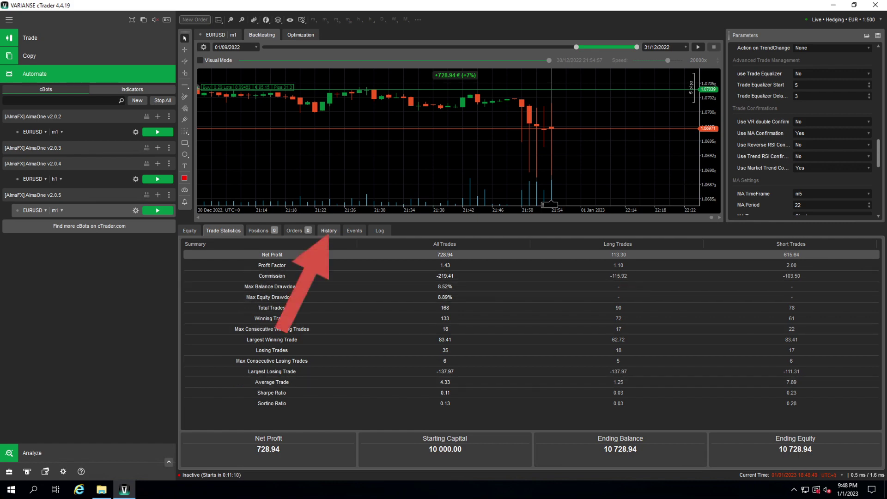
- Jump the chart to history trade 13 on 7 Sep 2022, then show the equity curve
left_click(329, 230)
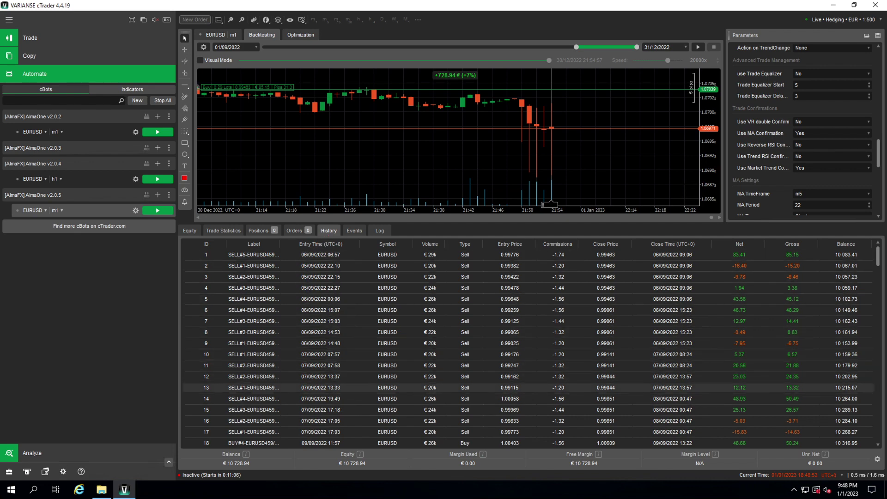
left_click(387, 388)
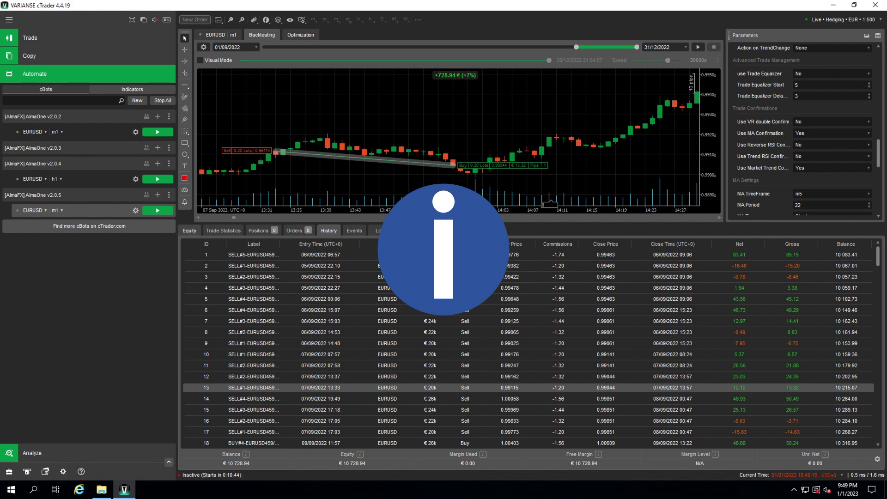
left_click(189, 230)
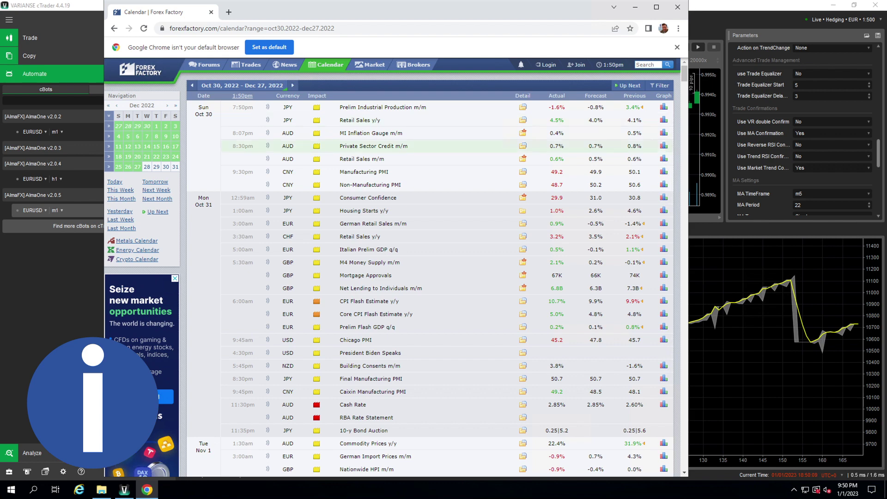
- Leave the Forex Factory calendar and return to cTrader's closed backtest trades
mouse_move(751, 295)
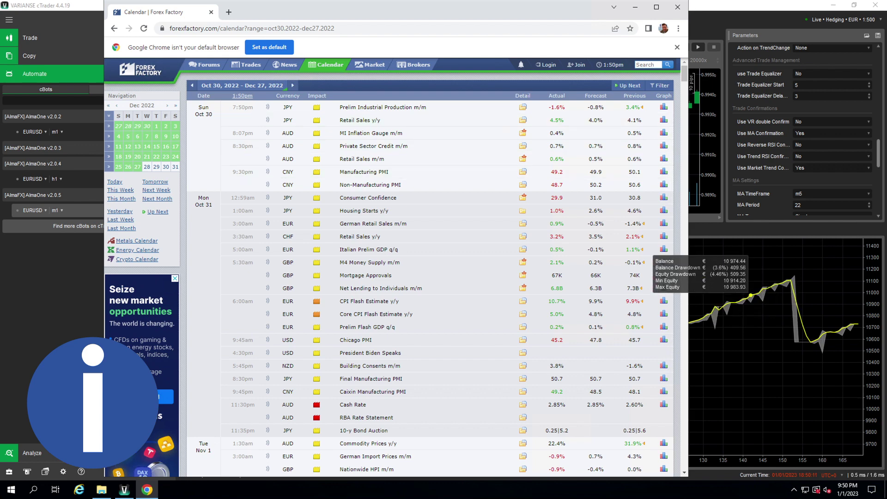
left_click(751, 295)
- Open the History list and show losing trade 91 of 27/10/2022 on the chart
left_click(329, 230)
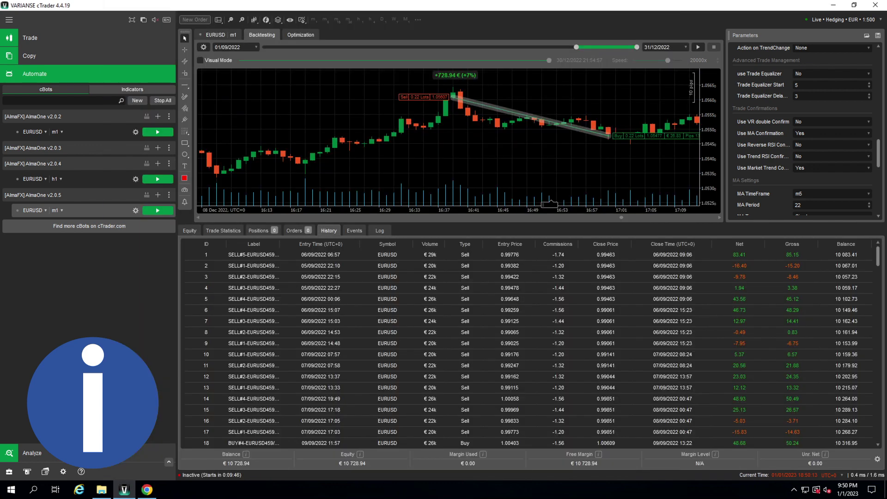
scroll(527, 347, "down", 14)
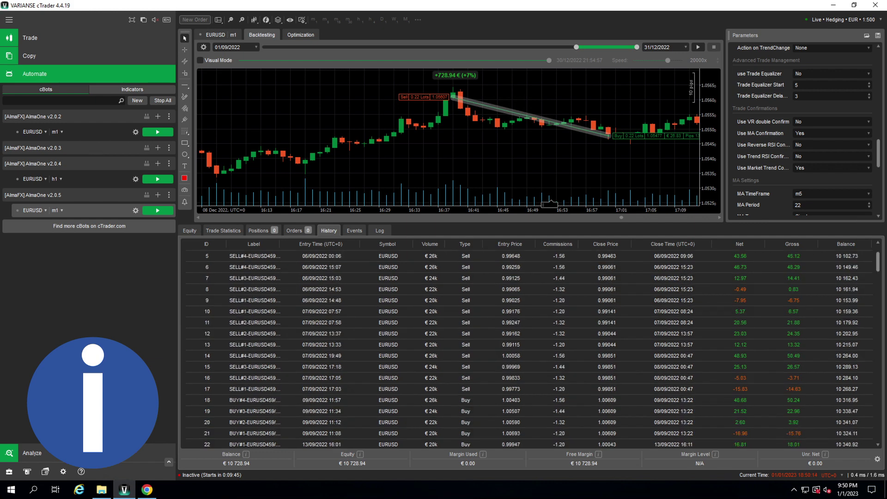
scroll(527, 346, "down", 13)
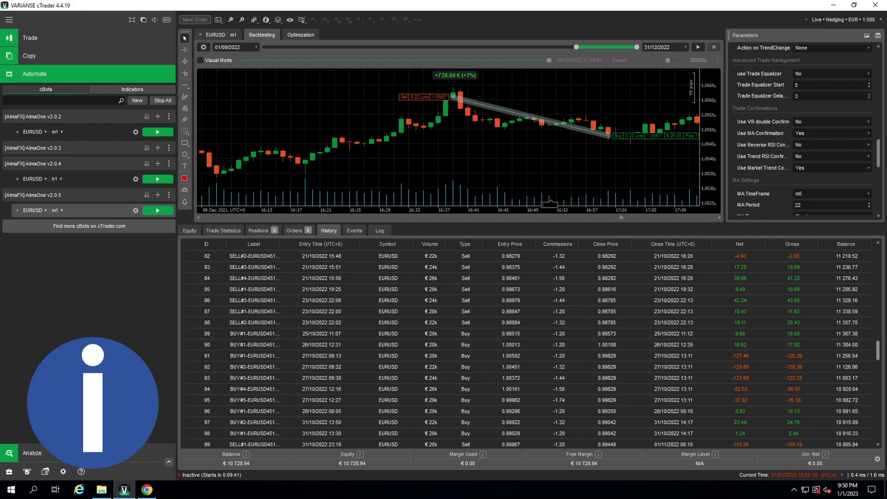
left_click(527, 356)
scroll(527, 355, "up", 1)
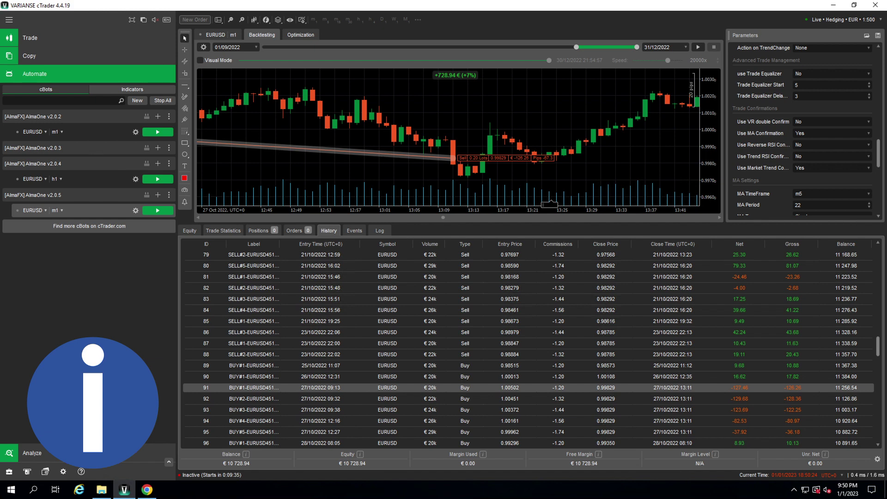
- Set the Forex Factory calendar to begin on September 27, 2022, then return to cTrader
mouse_move(147, 490)
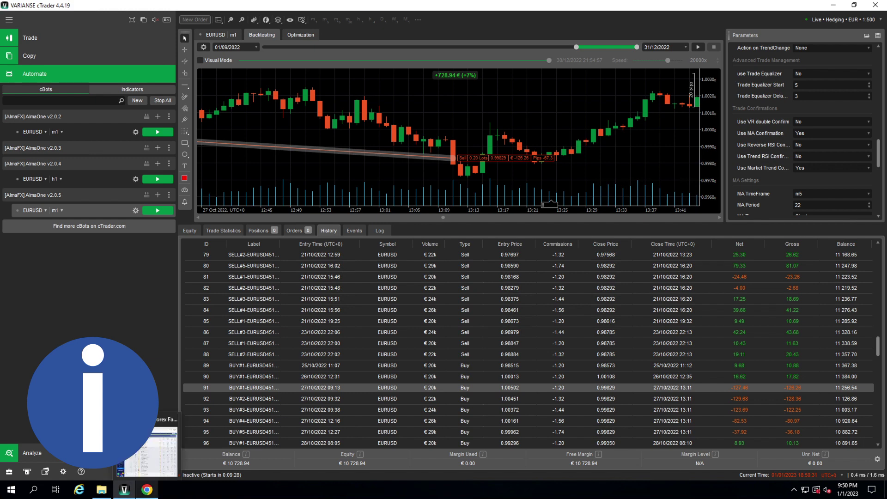
left_click(147, 450)
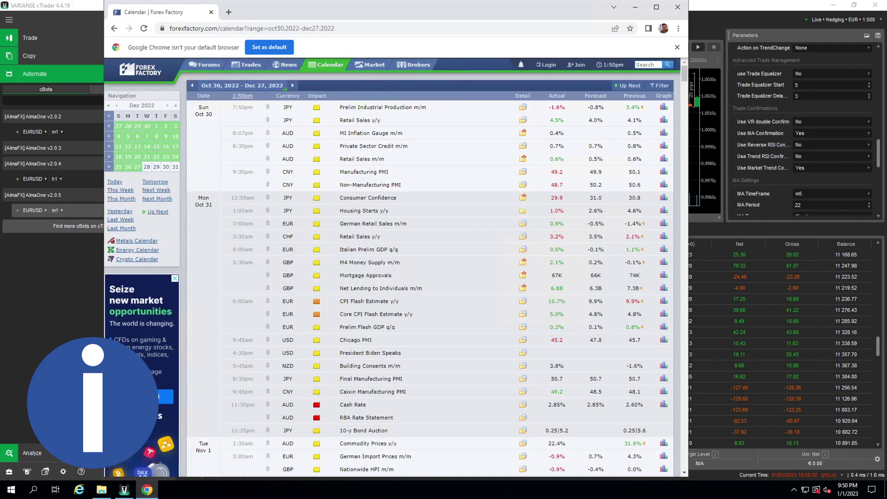
left_click(241, 86)
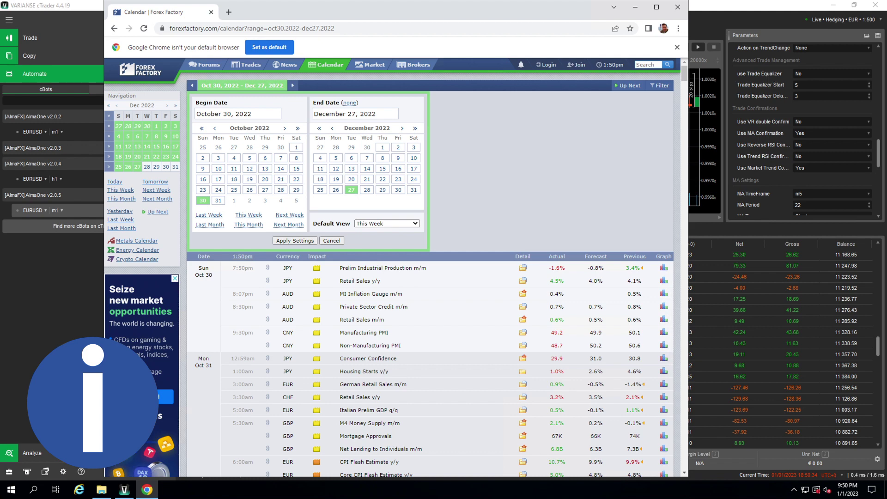
left_click(214, 128)
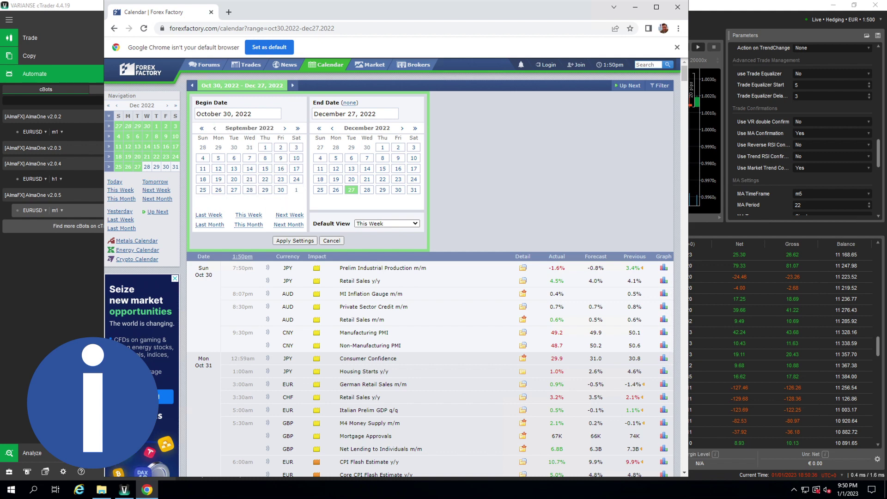
left_click(234, 190)
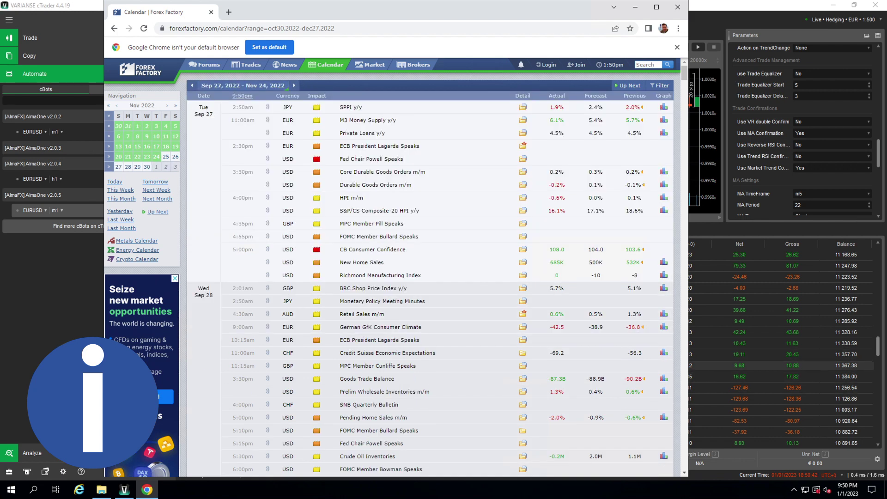
left_click(762, 388)
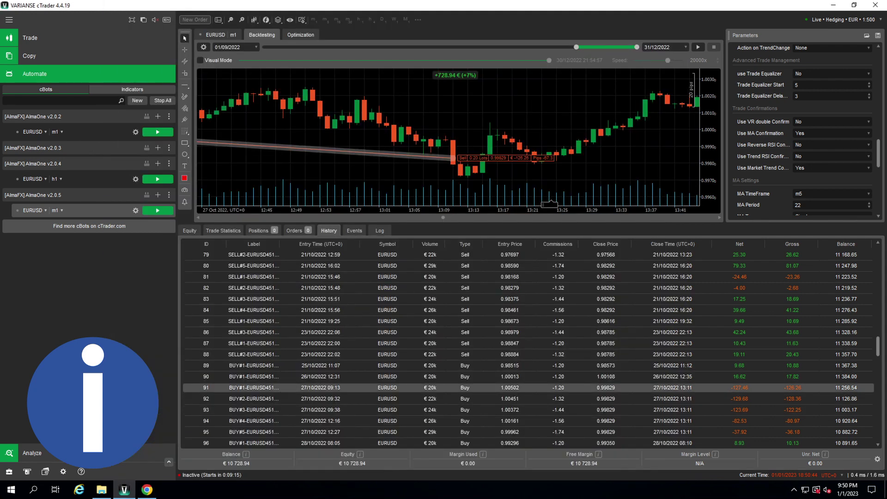
- Review the Forex Factory high-impact events of Oct 26–27, including the ECB rate decision
left_click(147, 489)
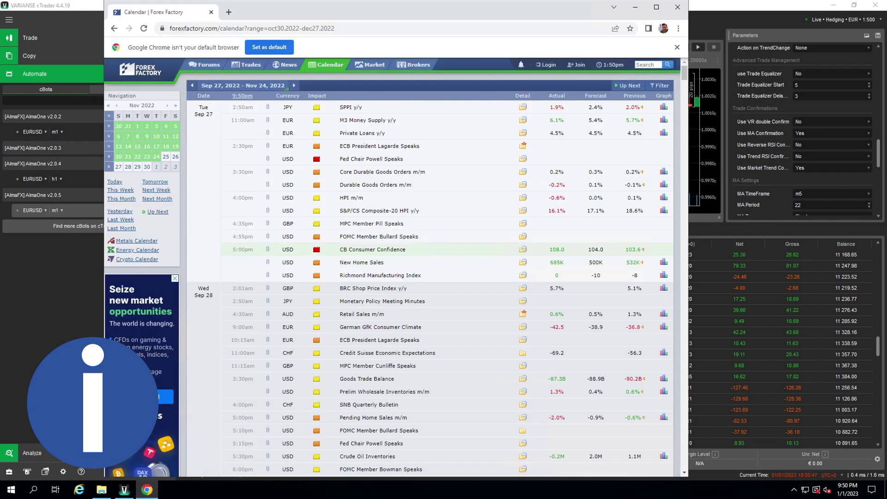
scroll(388, 277, "down", 5)
scroll(388, 277, "down", 20)
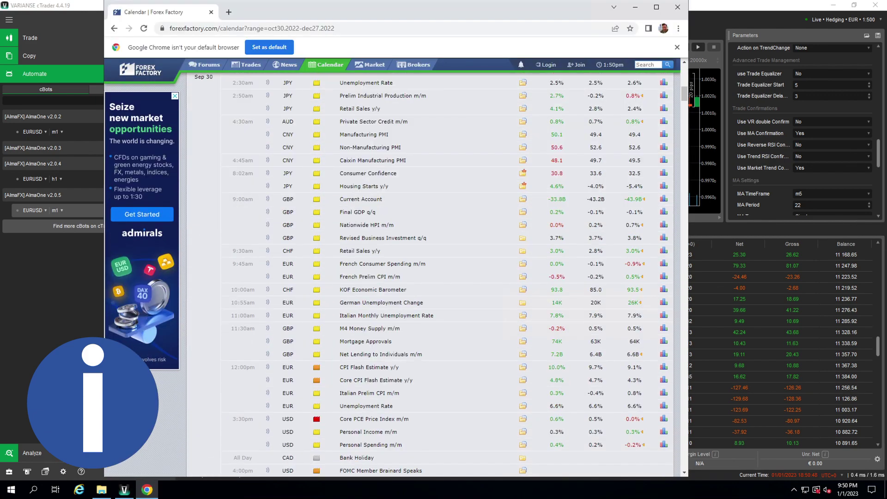
scroll(430, 275, "down", 20)
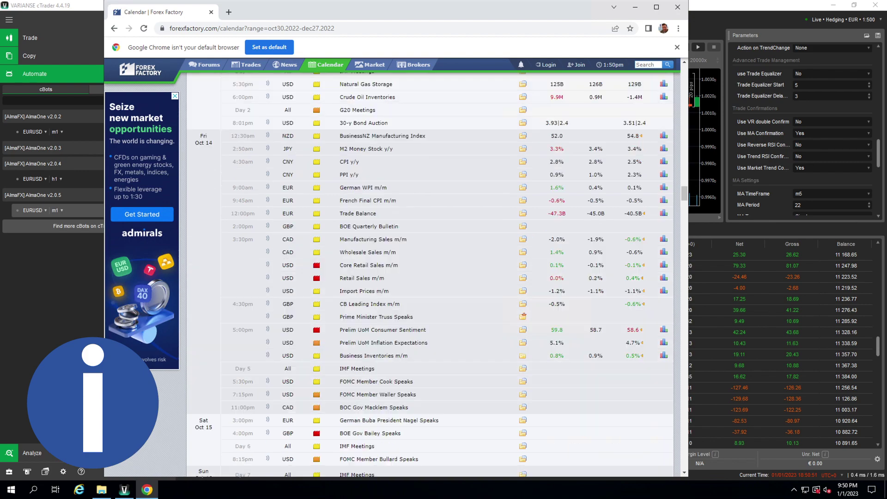
scroll(430, 274, "down", 20)
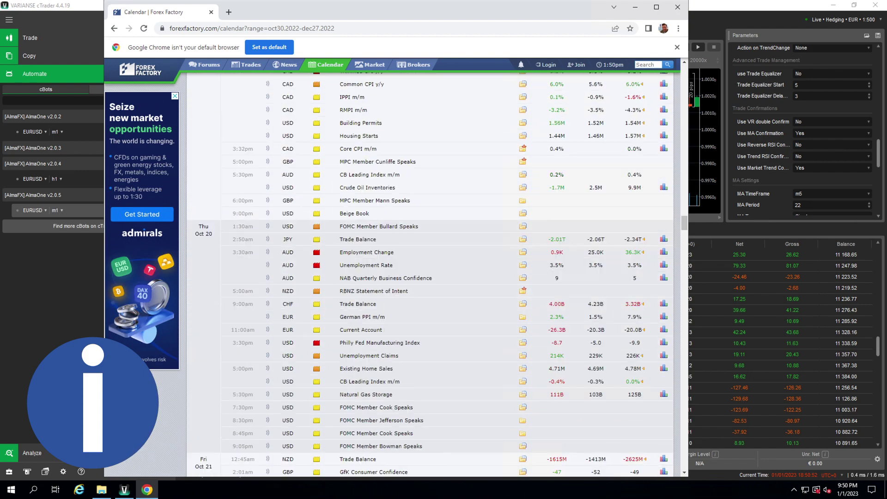
scroll(430, 274, "down", 20)
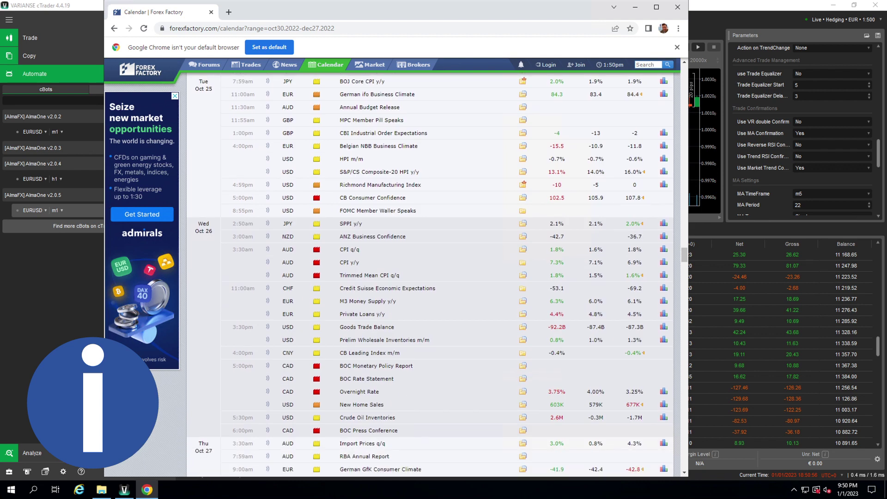
scroll(431, 275, "down", 3)
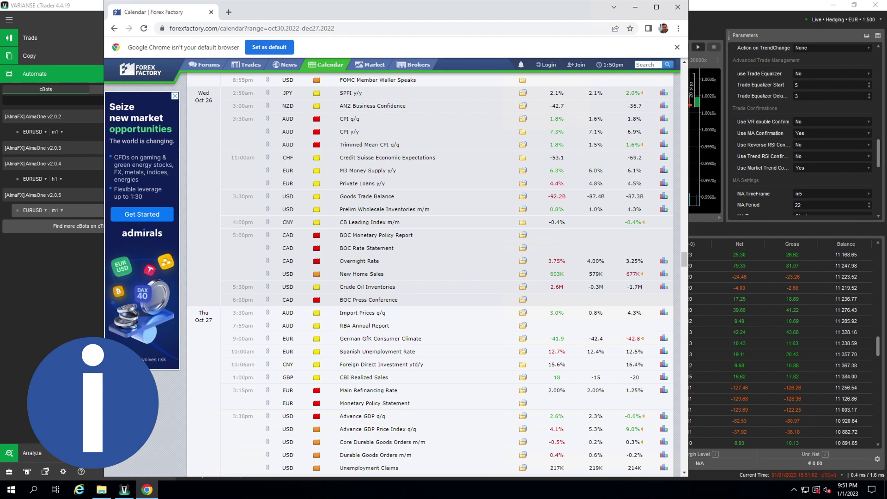
scroll(430, 275, "down", 1)
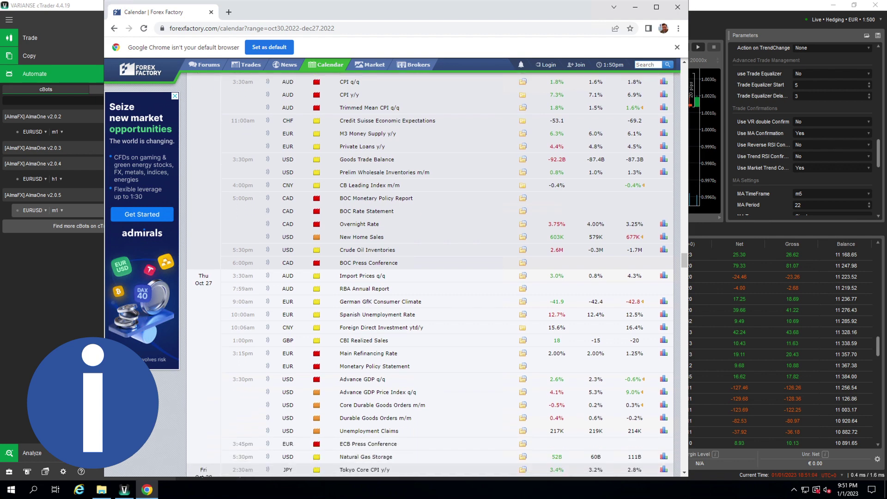
scroll(431, 274, "down", 1)
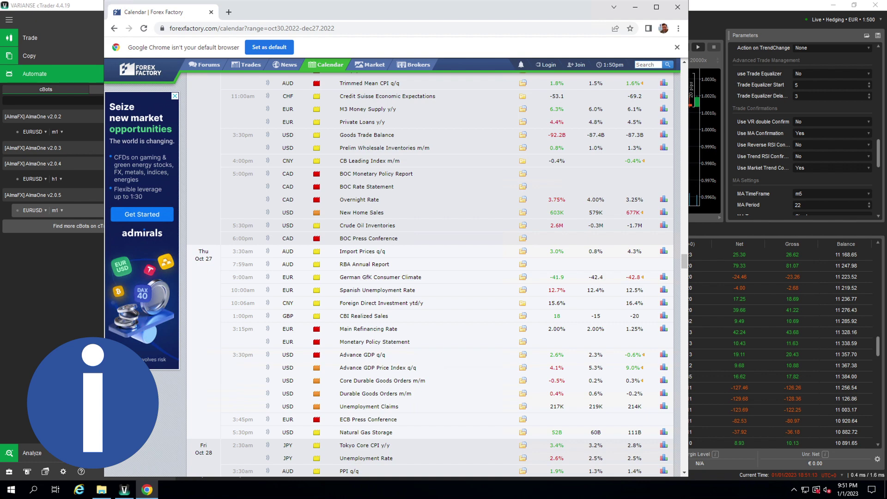
left_click(786, 344)
- Show losing trade 153 of 15/12/2022 on the chart, then bring back the calendar
scroll(785, 345, "down", 1)
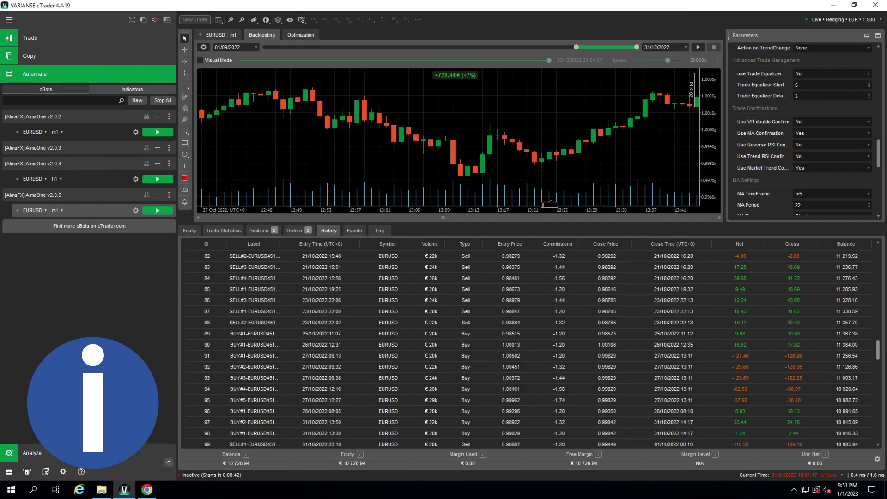
scroll(527, 347, "down", 2)
left_click(527, 333)
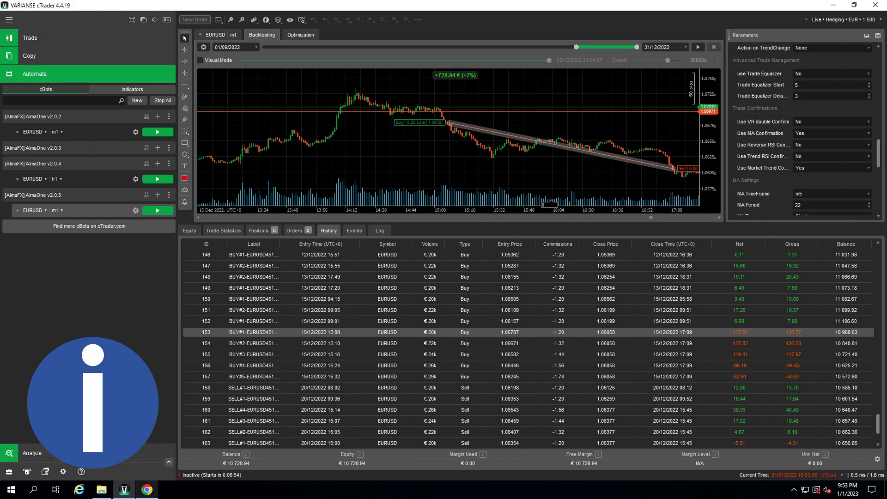
left_click(147, 489)
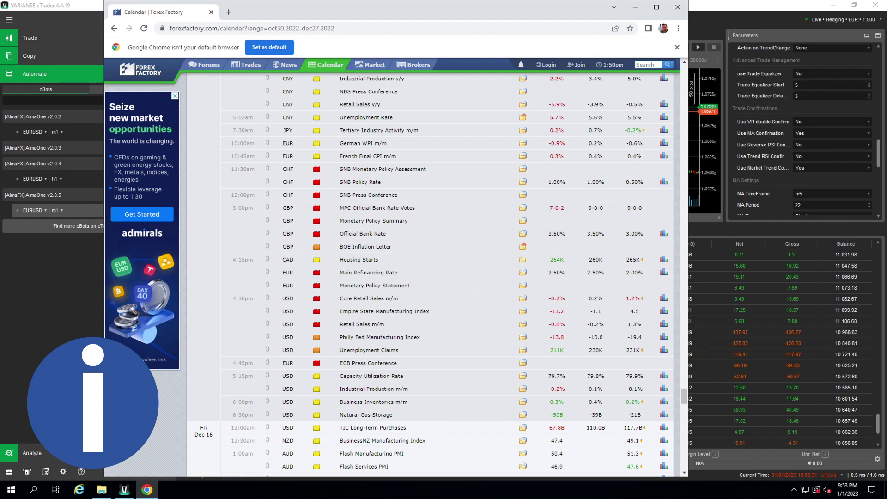
- Hide Chrome and show the backtest's Equity tab with the balance and equity curve
key("alt+Tab")
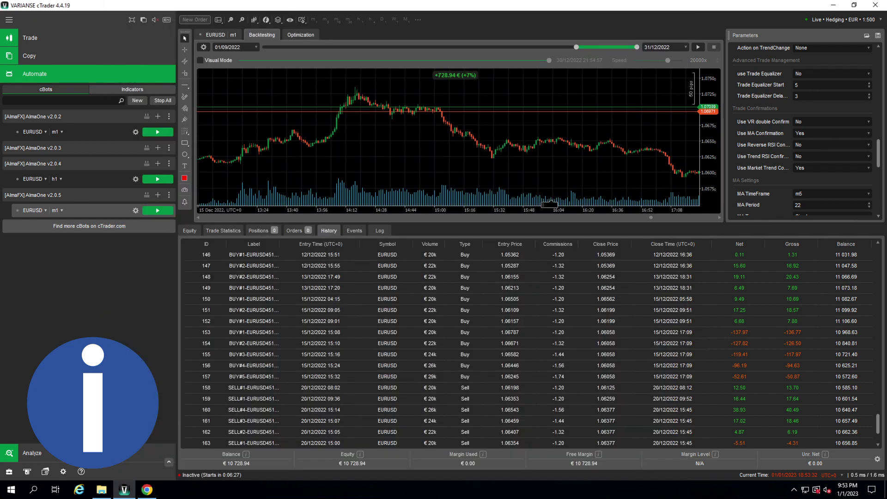
left_click(190, 231)
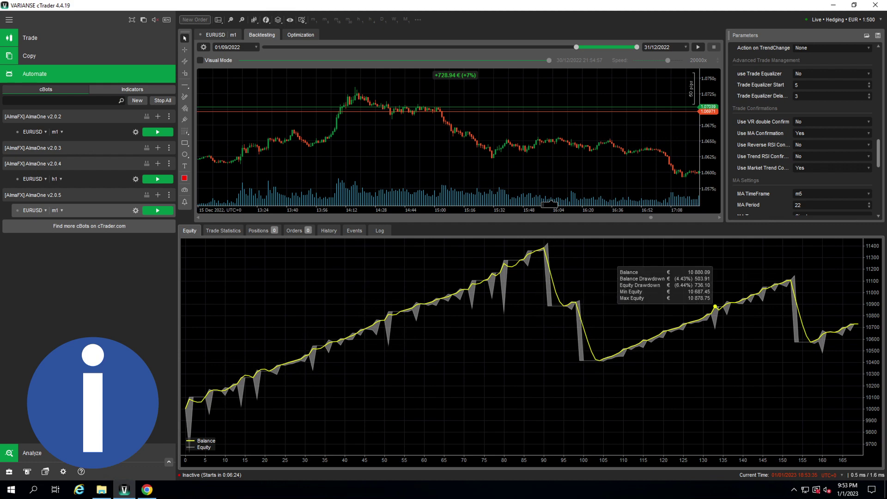